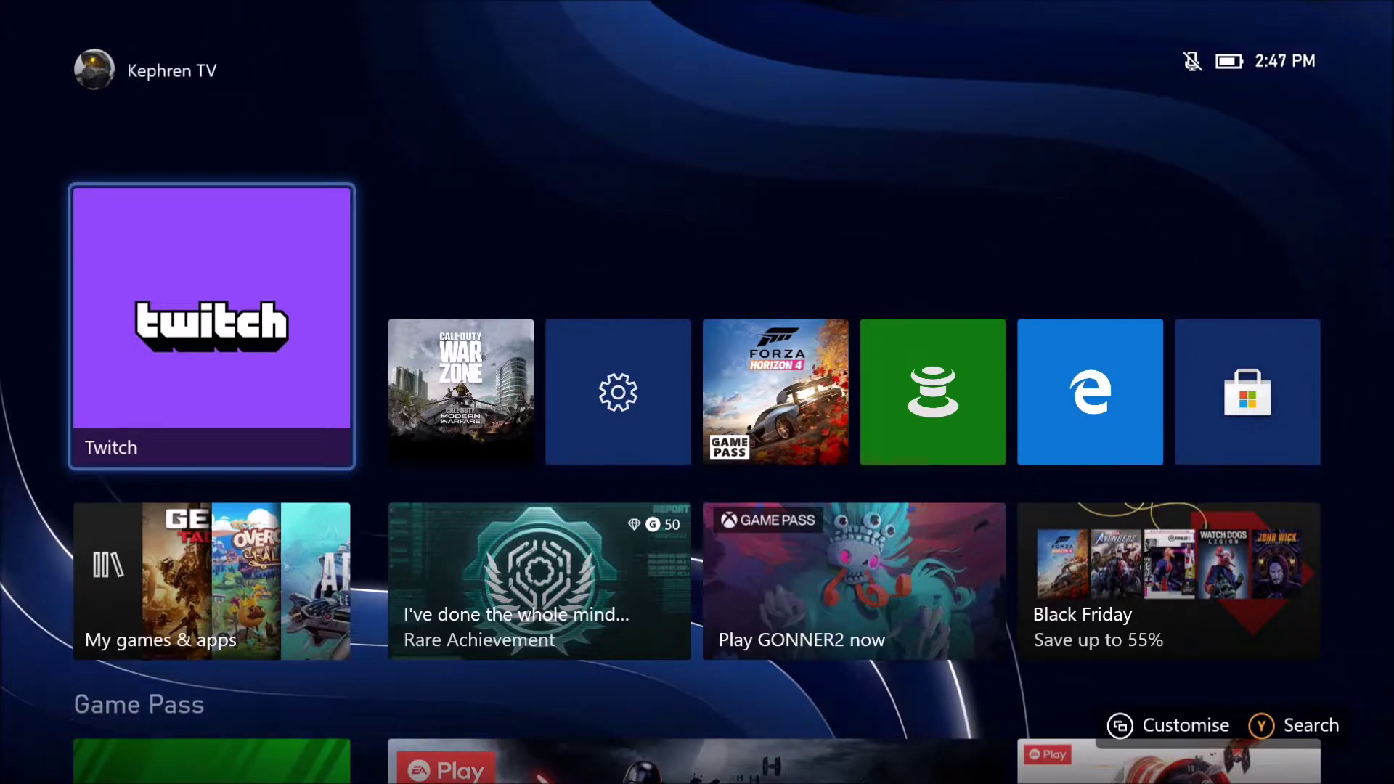
# Step: Launch the Twitch app from the Xbox home screen
pyautogui.press('Right')
pyautogui.press('Left')
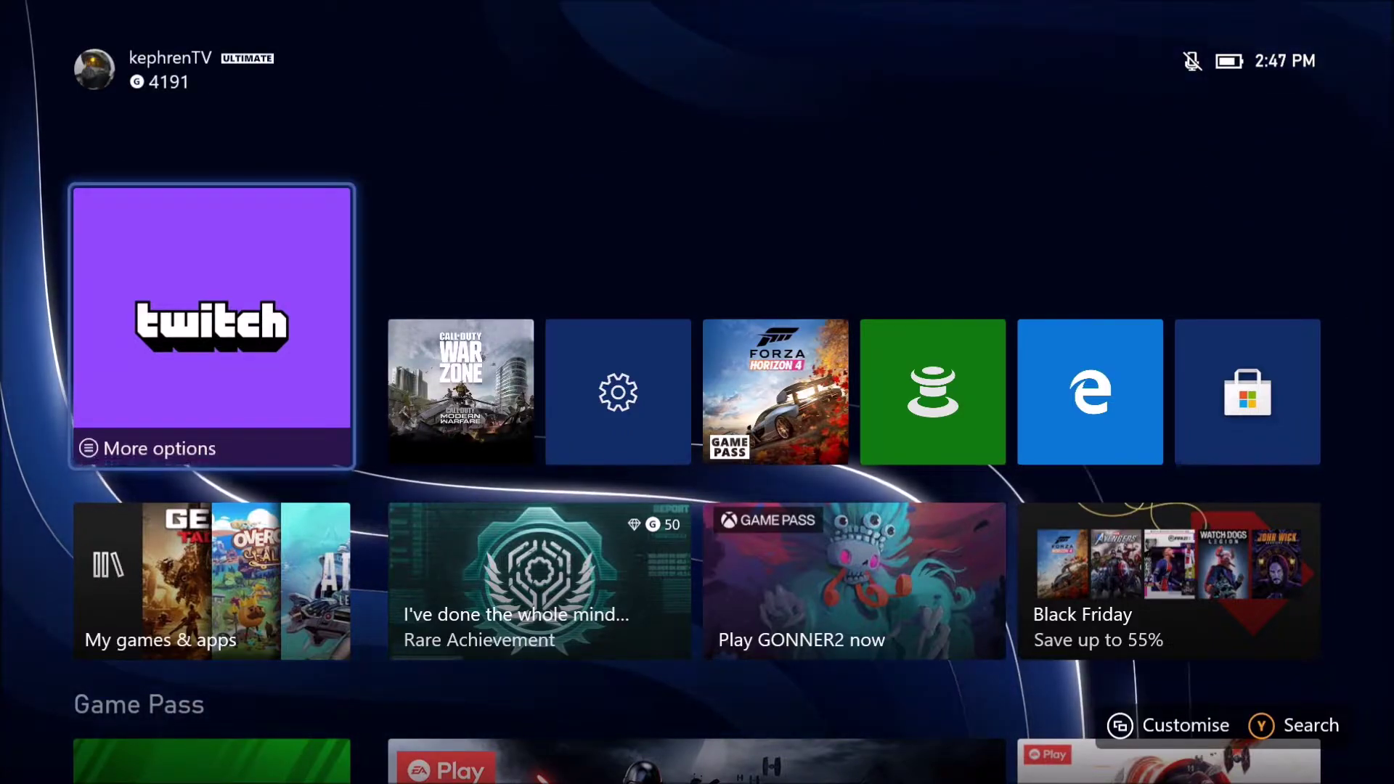
pyautogui.press('Return')
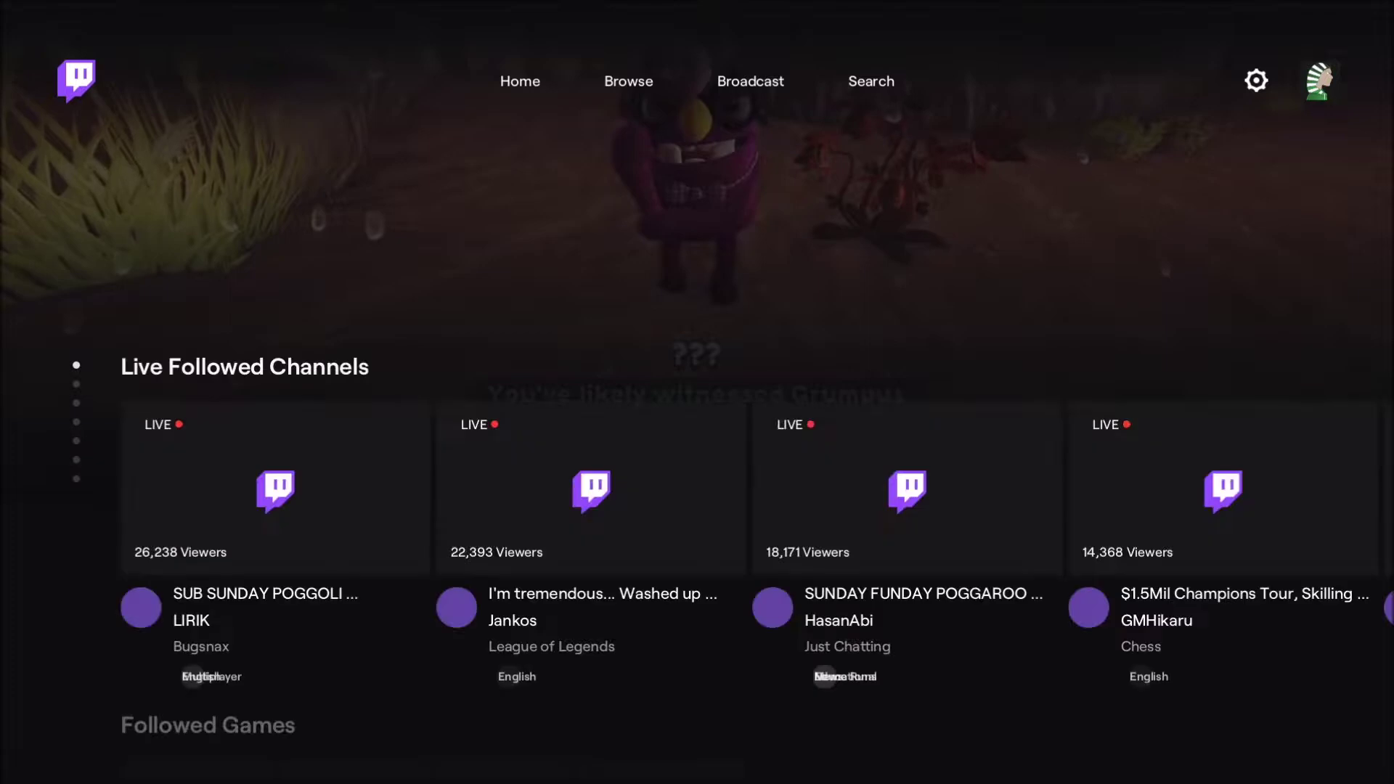
# Step: Open the Broadcast page with the stream setup options
pyautogui.press('Down')
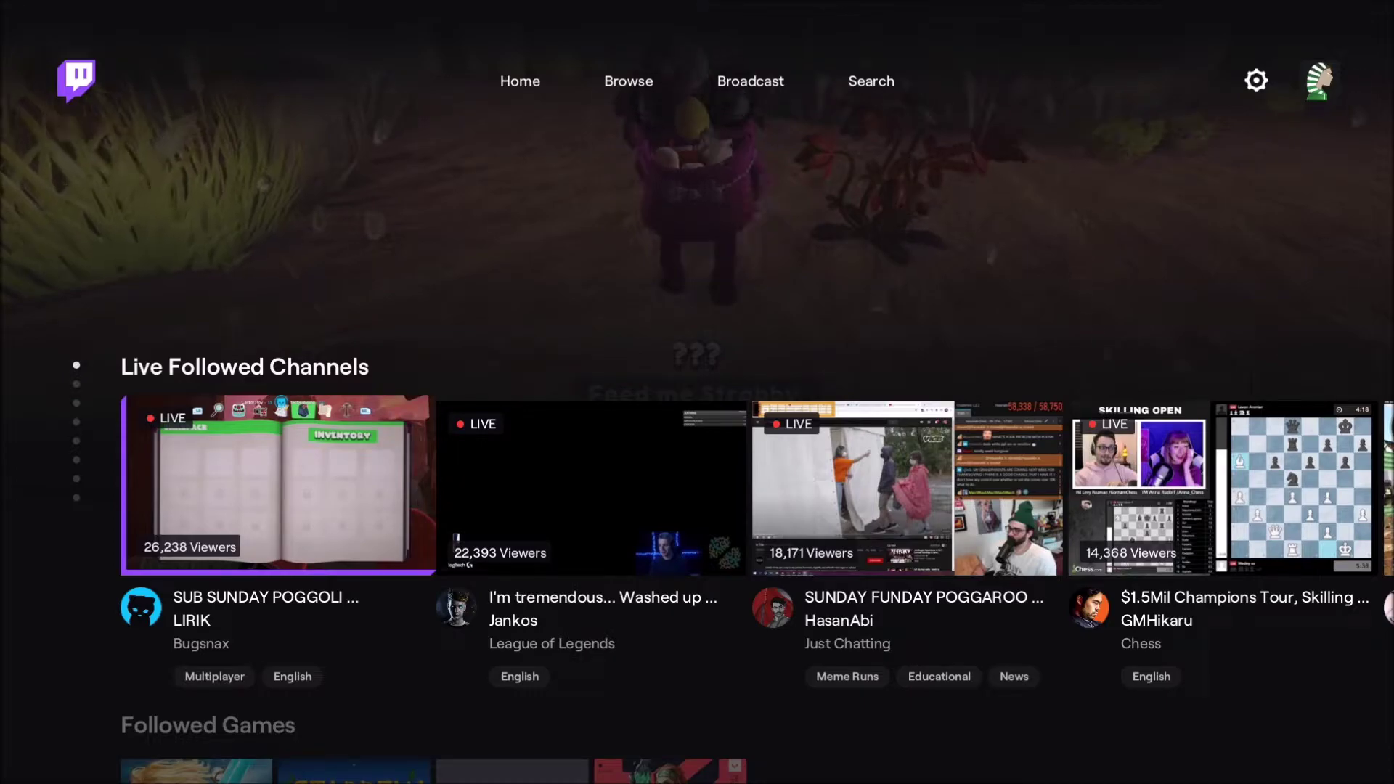
pyautogui.press('Up')
pyautogui.press('Right')
pyautogui.press('Right')
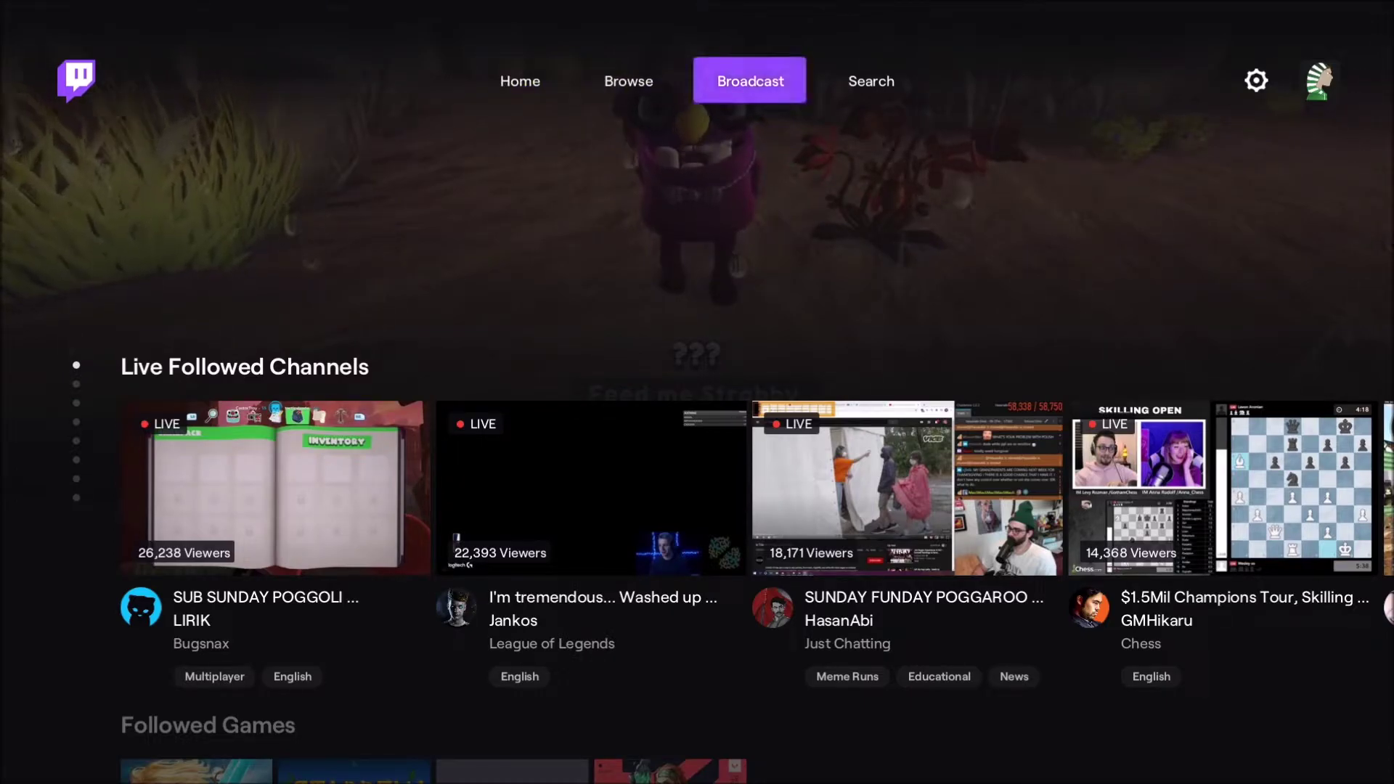
pyautogui.press('Return')
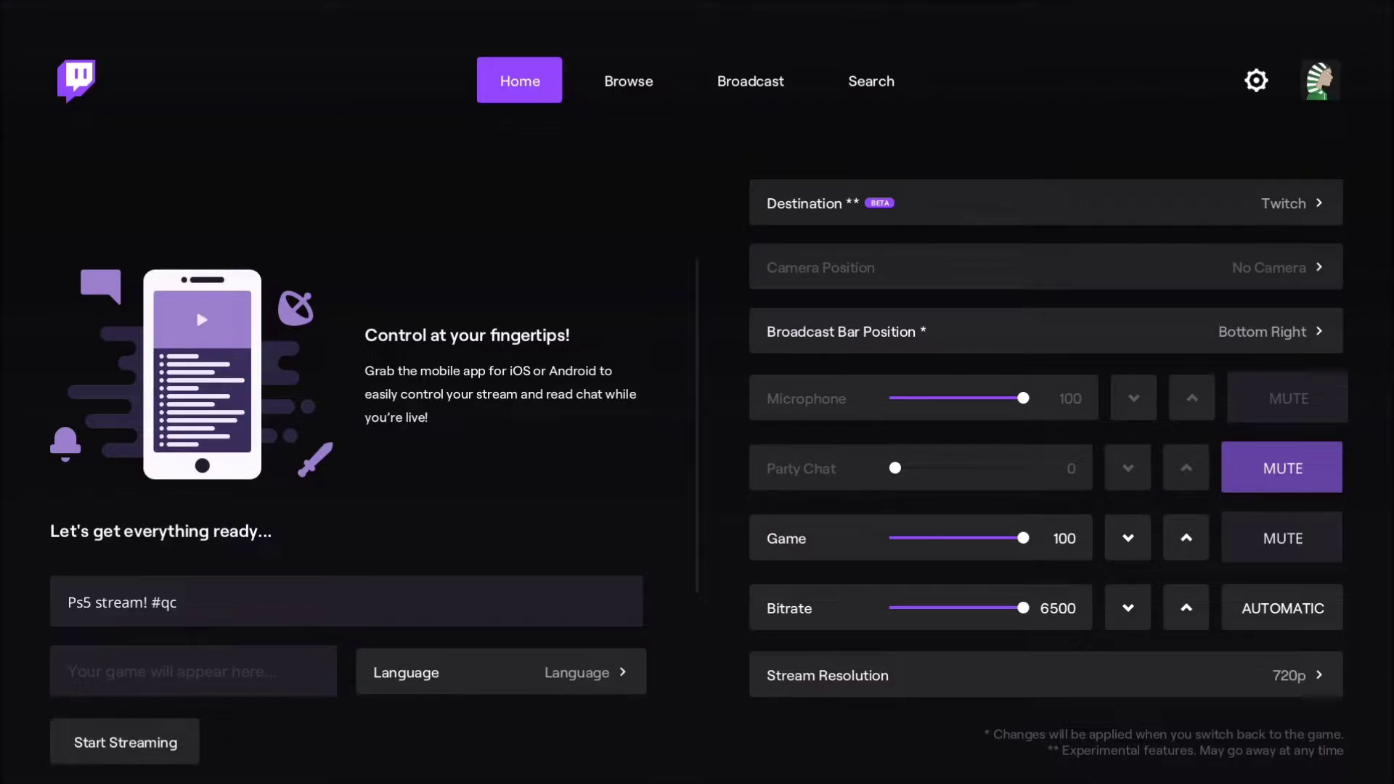
# Step: Choose Twitch as the broadcast destination
pyautogui.press('Down')
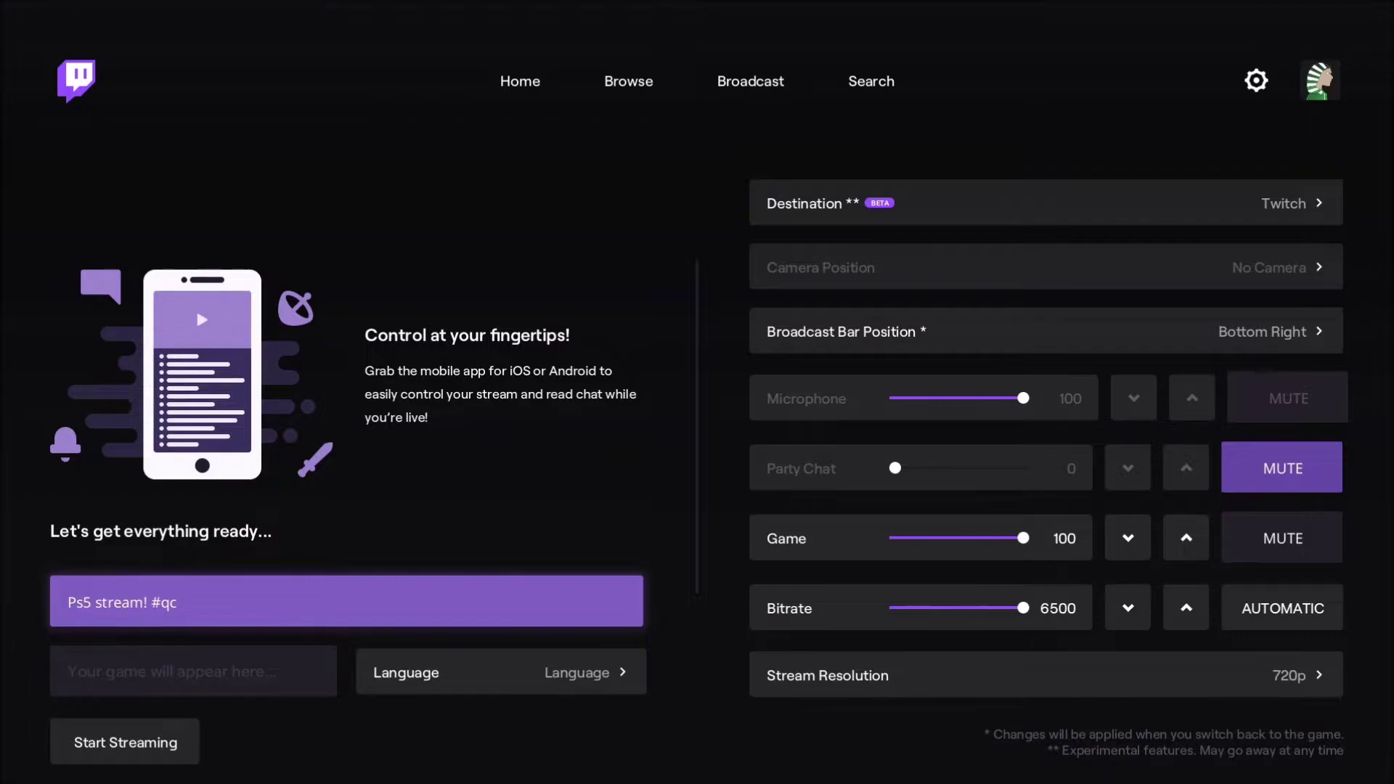
pyautogui.press('Up')
pyautogui.press('Down')
pyautogui.press('Right')
pyautogui.press('Up')
pyautogui.press('Up')
pyautogui.press('Up')
pyautogui.press('Return')
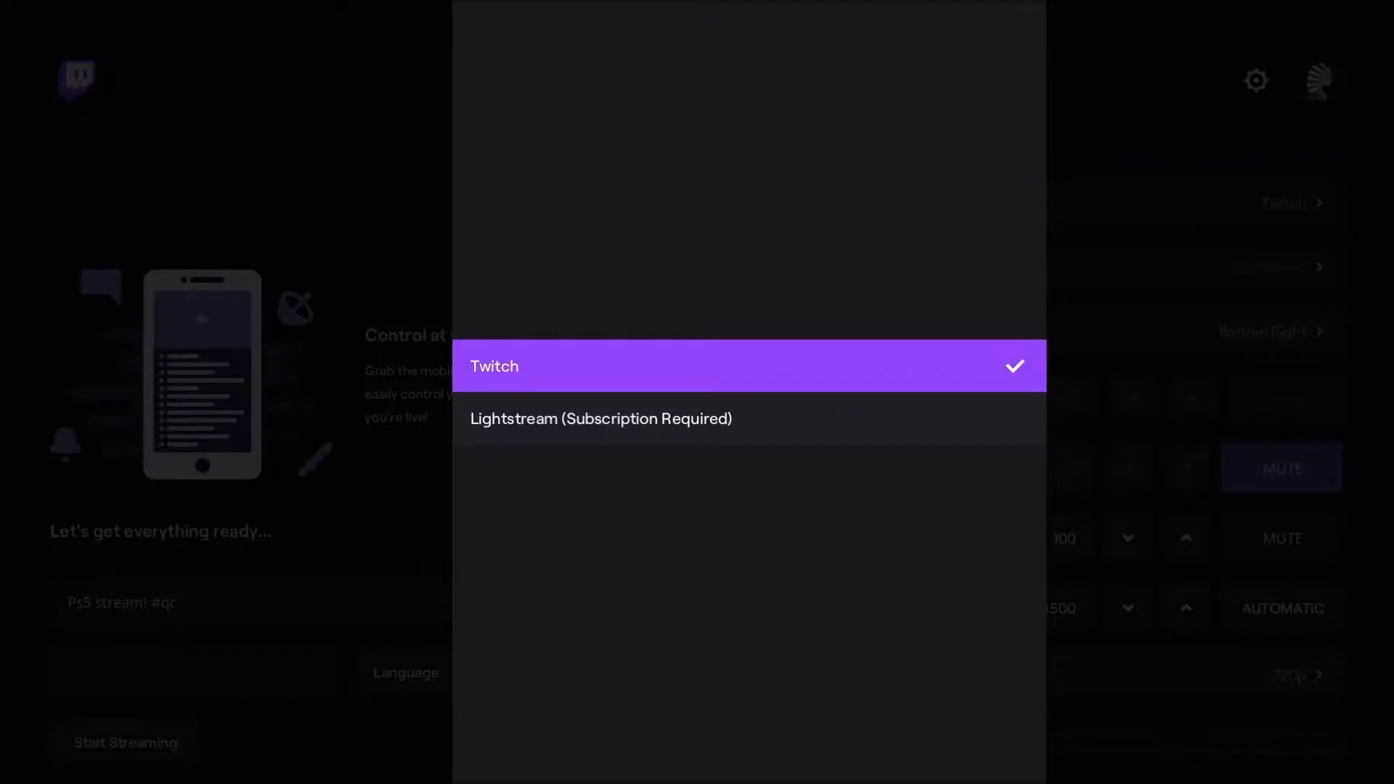
pyautogui.press('Down')
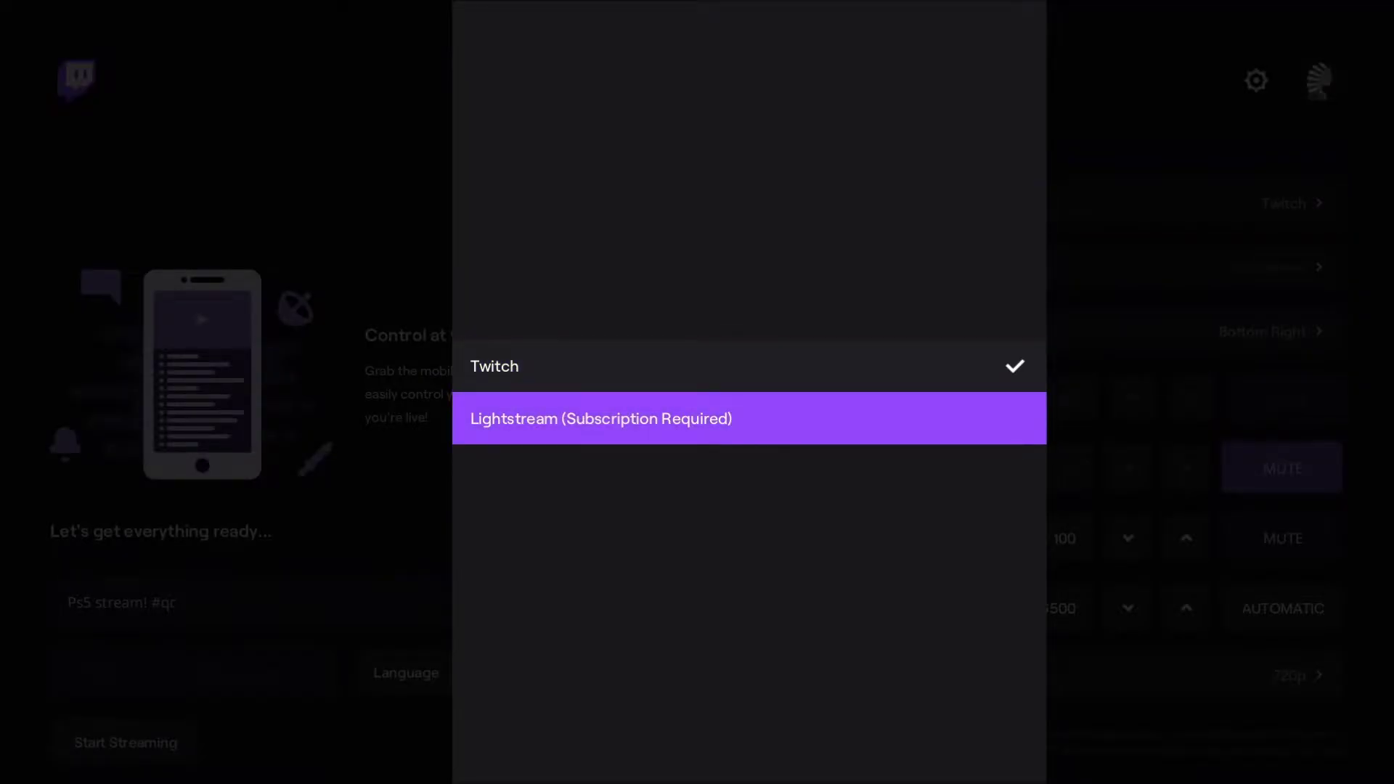
pyautogui.press('Up')
pyautogui.press('Return')
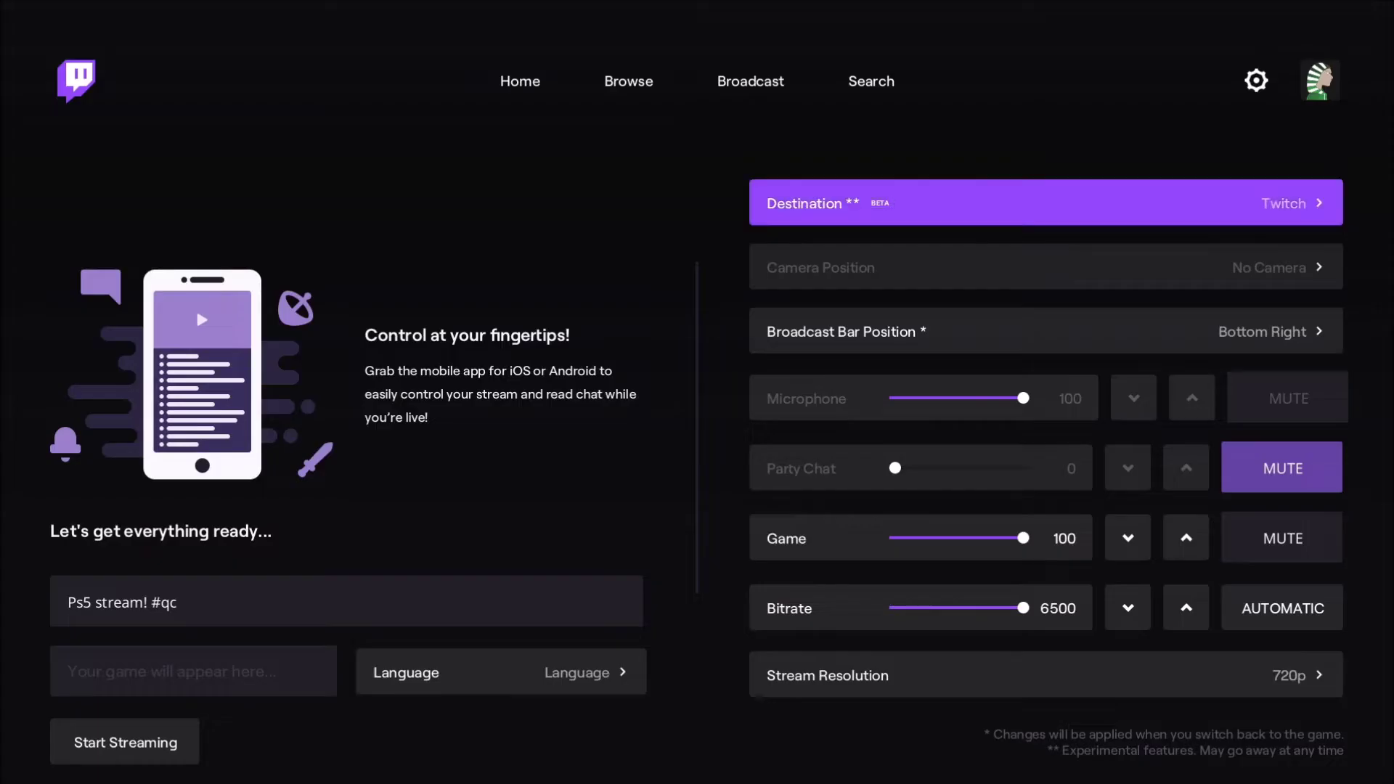
# Step: Review the camera position, broadcast bar position, microphone, party chat and game volume settings
pyautogui.press('Down')
pyautogui.press('Up')
pyautogui.press('Down')
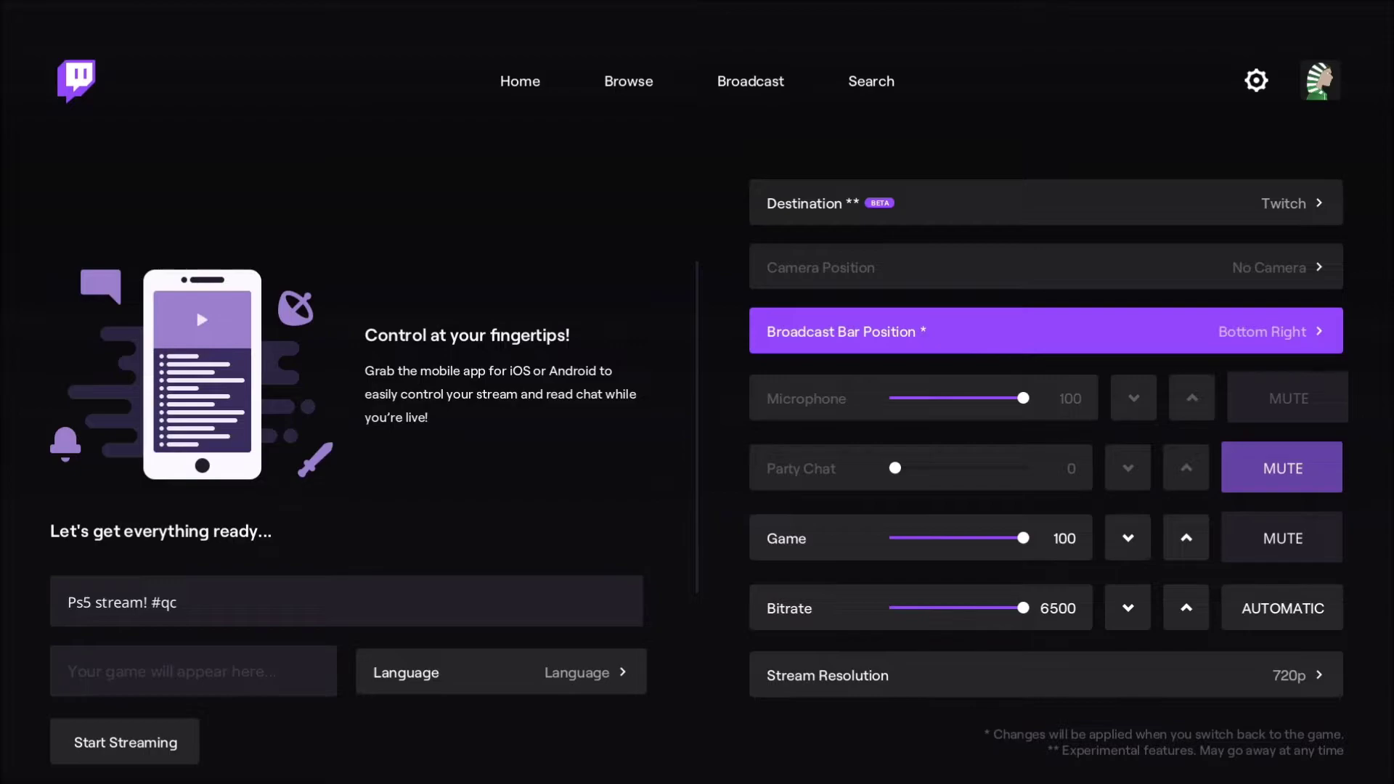
pyautogui.click(1282, 468)
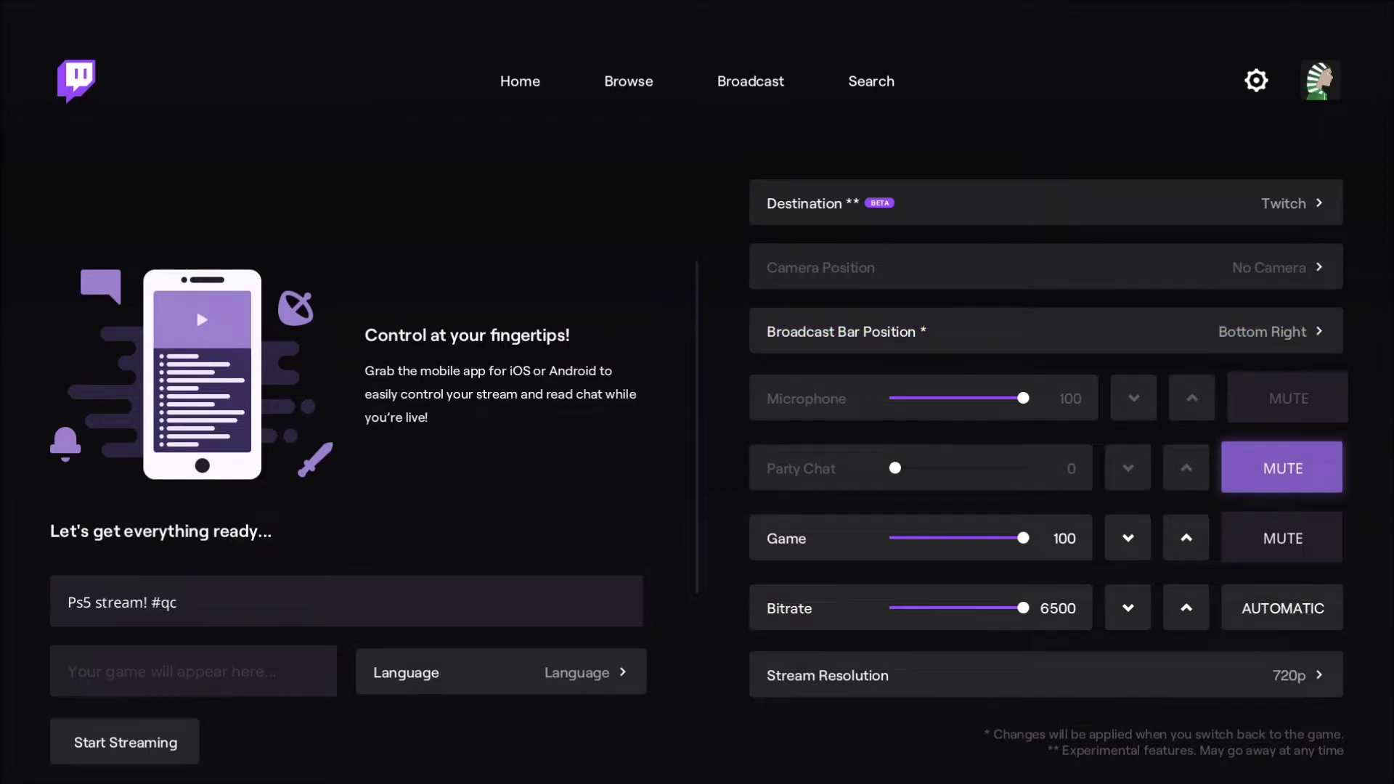
pyautogui.press('Down')
pyautogui.press('Left')
pyautogui.press('Left')
pyautogui.press('Left')
pyautogui.press('Right')
pyautogui.press('Up')
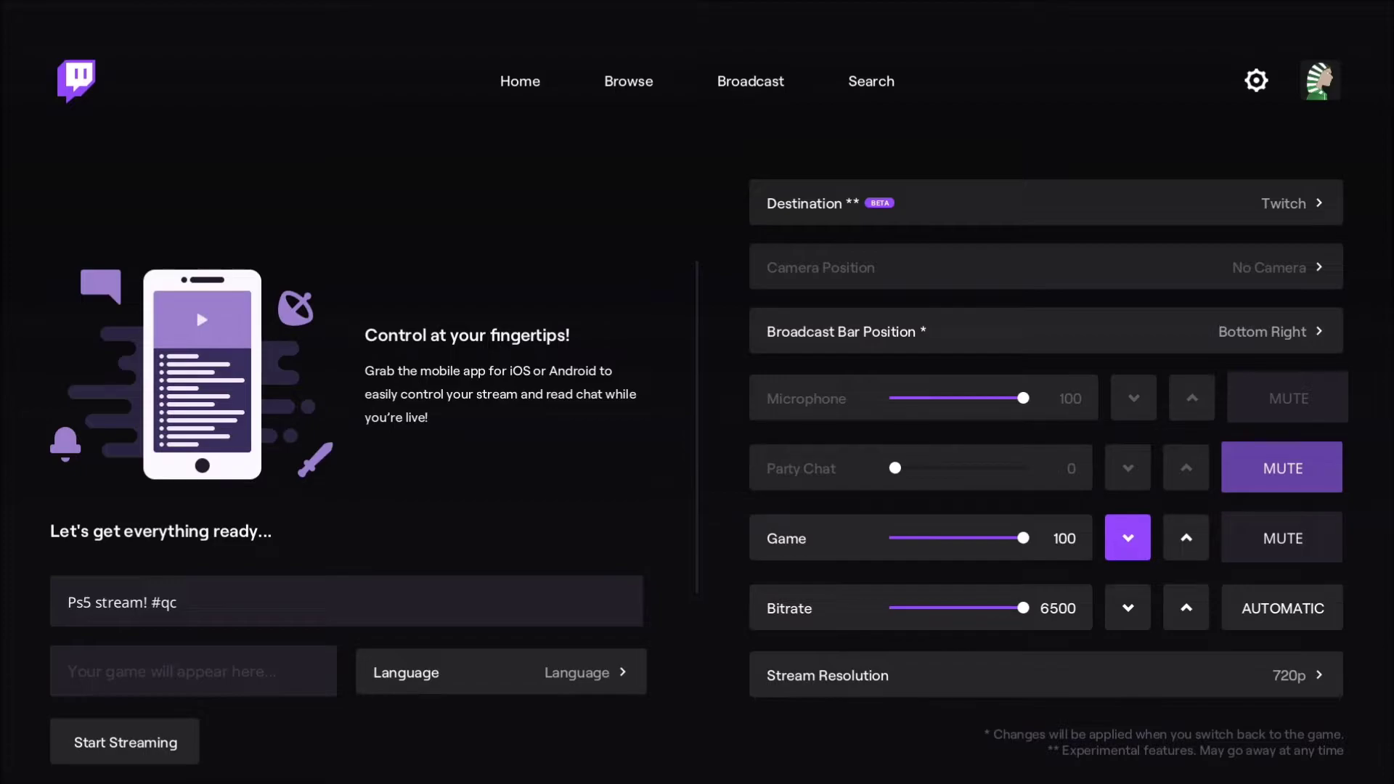
# Step: Lower the stream bitrate by two increments and raise it back to 6500
pyautogui.click(1128, 608)
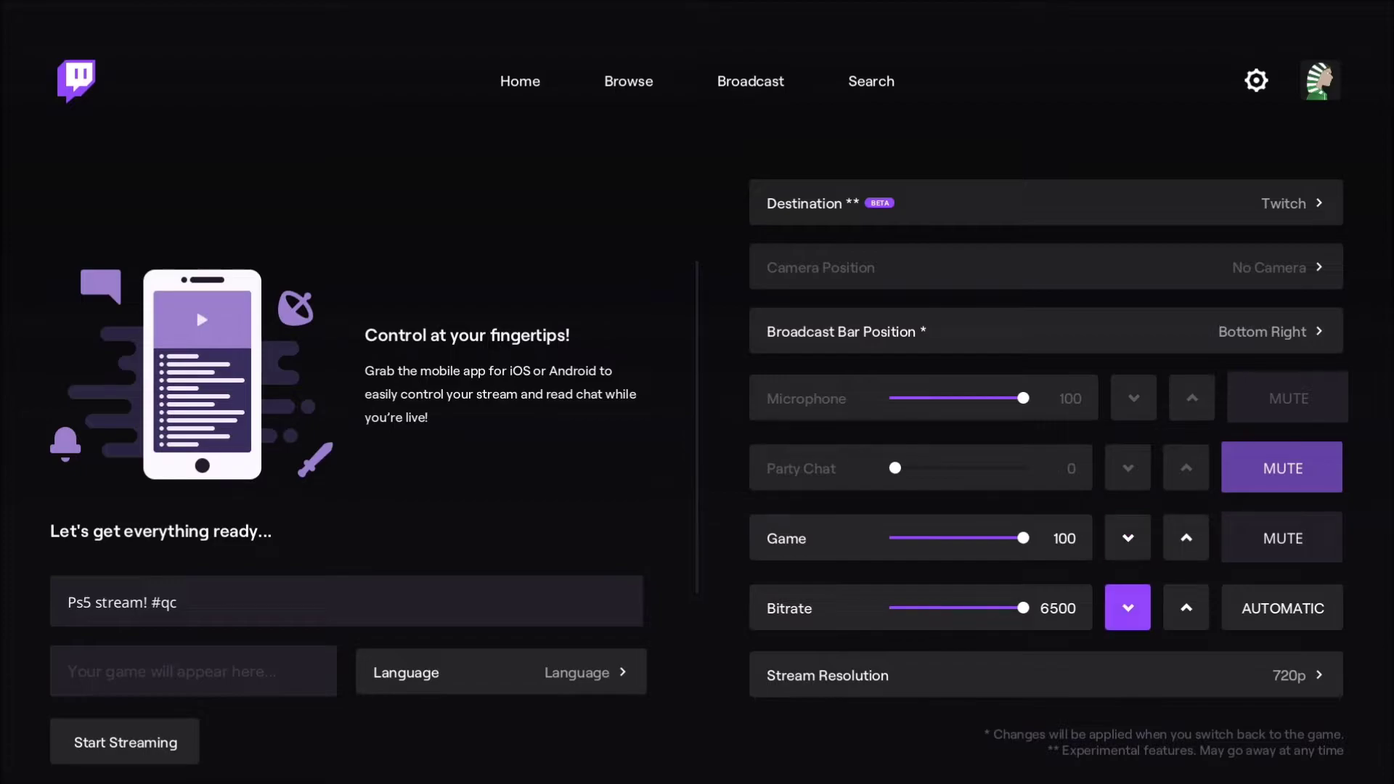
pyautogui.press('Return')
pyautogui.press('Return')
pyautogui.press('Right')
pyautogui.press('Return')
pyautogui.press('Return')
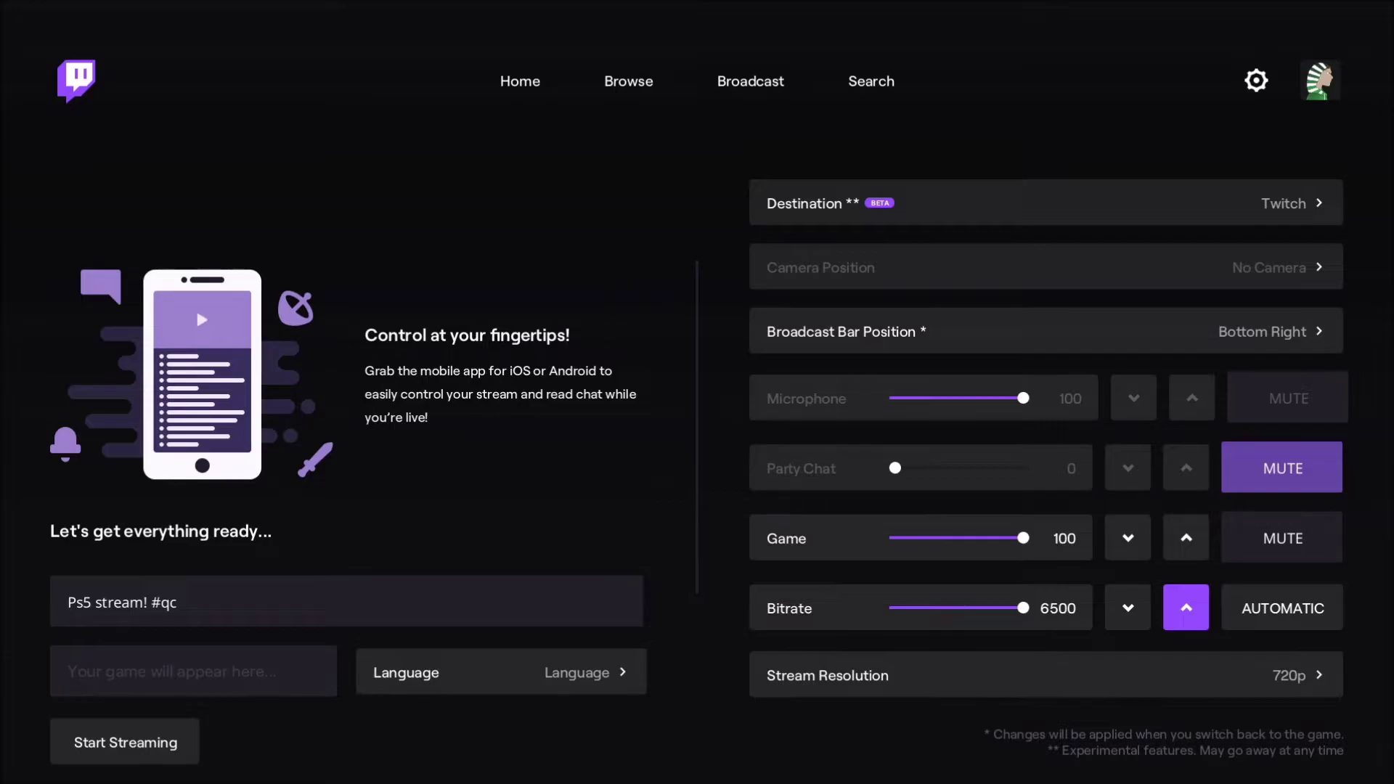
# Step: Examine the available stream resolution options and close the list without choosing another one
pyautogui.press('Down')
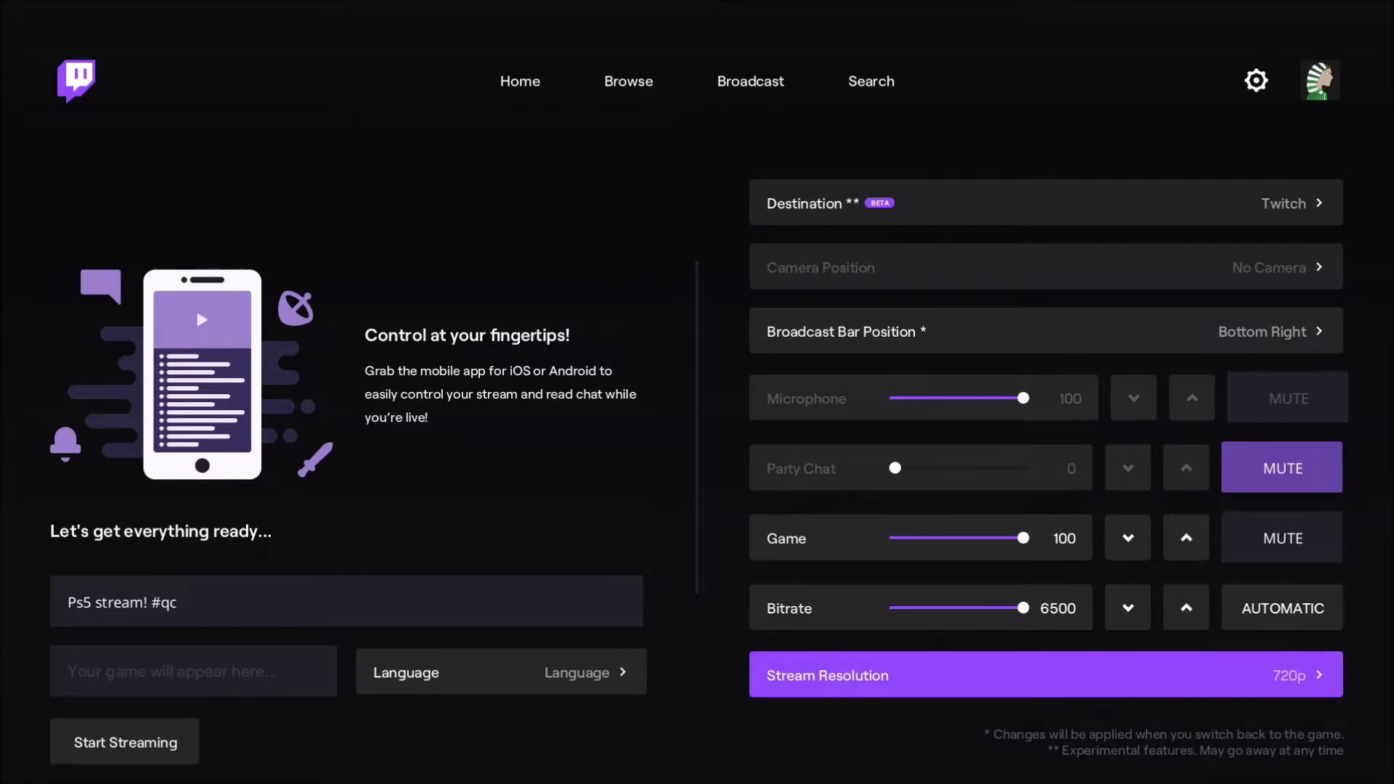
pyautogui.press('Return')
pyautogui.press('Down')
pyautogui.press('Down')
pyautogui.press('Up')
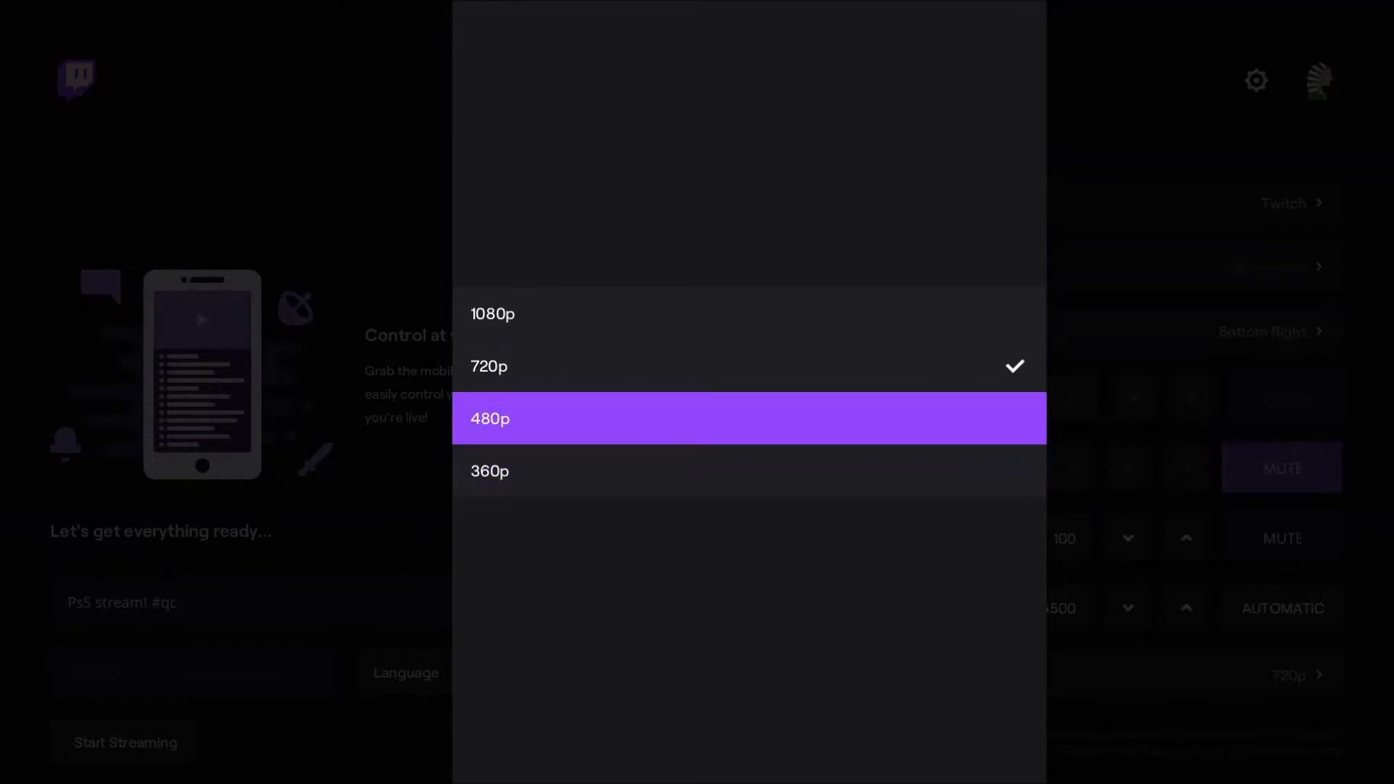
pyautogui.press('Up')
pyautogui.press('Up')
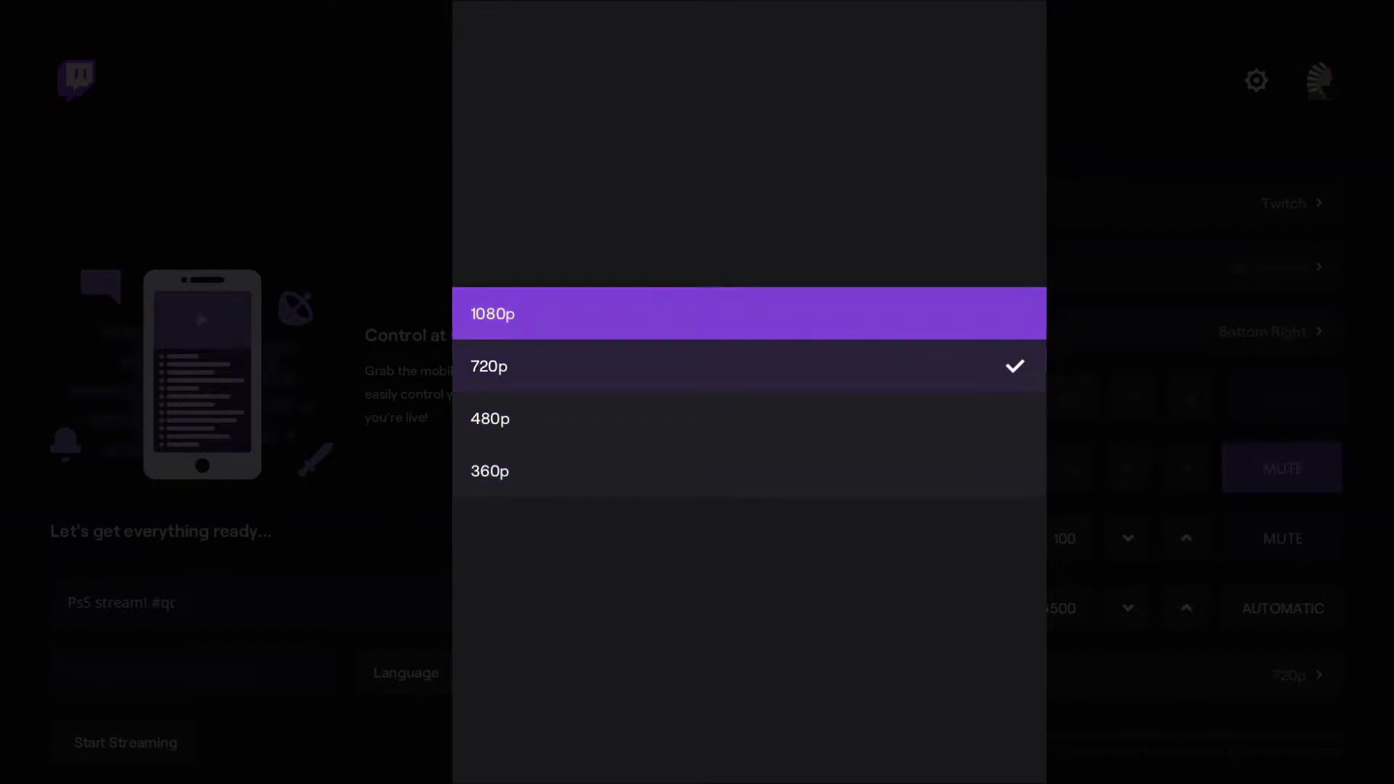
pyautogui.press('Escape')
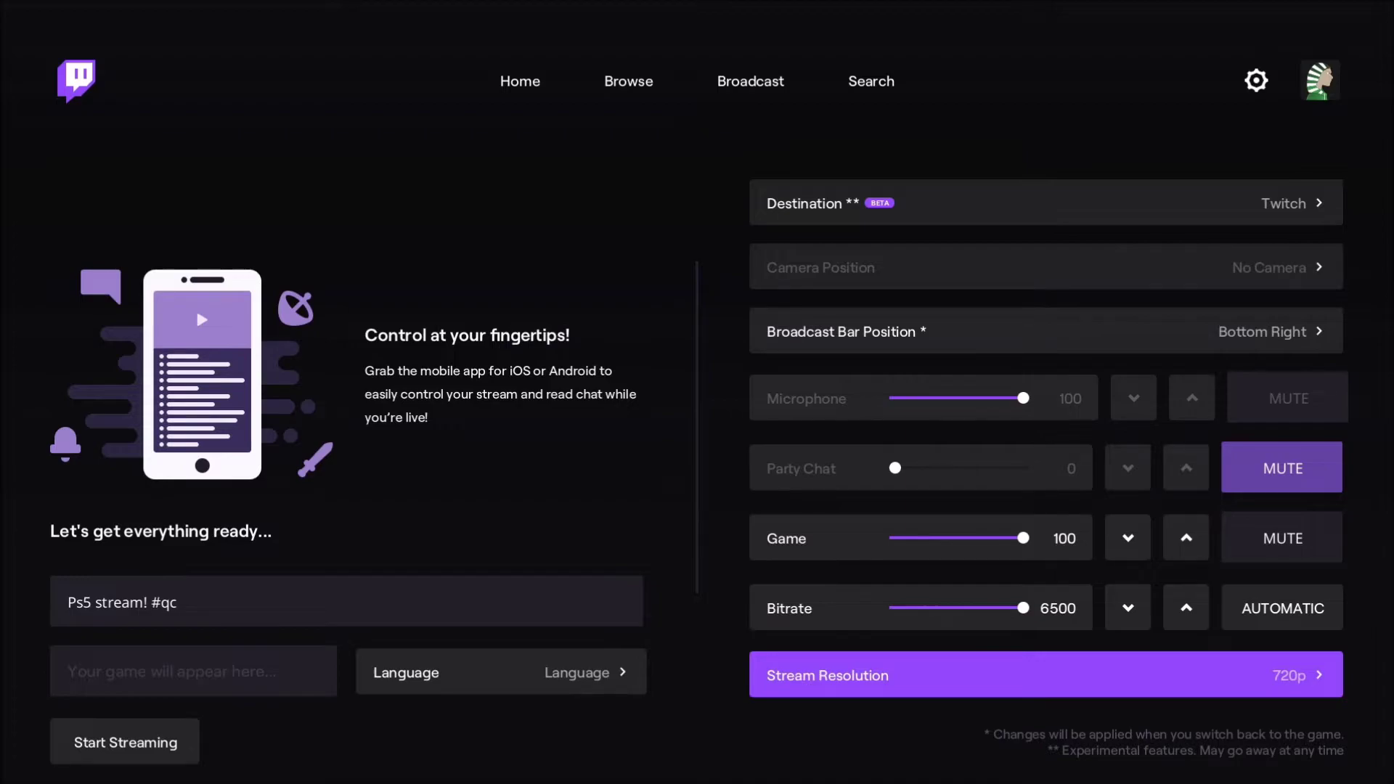
# Step: Review how the bitrate controls, including the automatic option, relate to the stream resolution setting
pyautogui.press('Up')
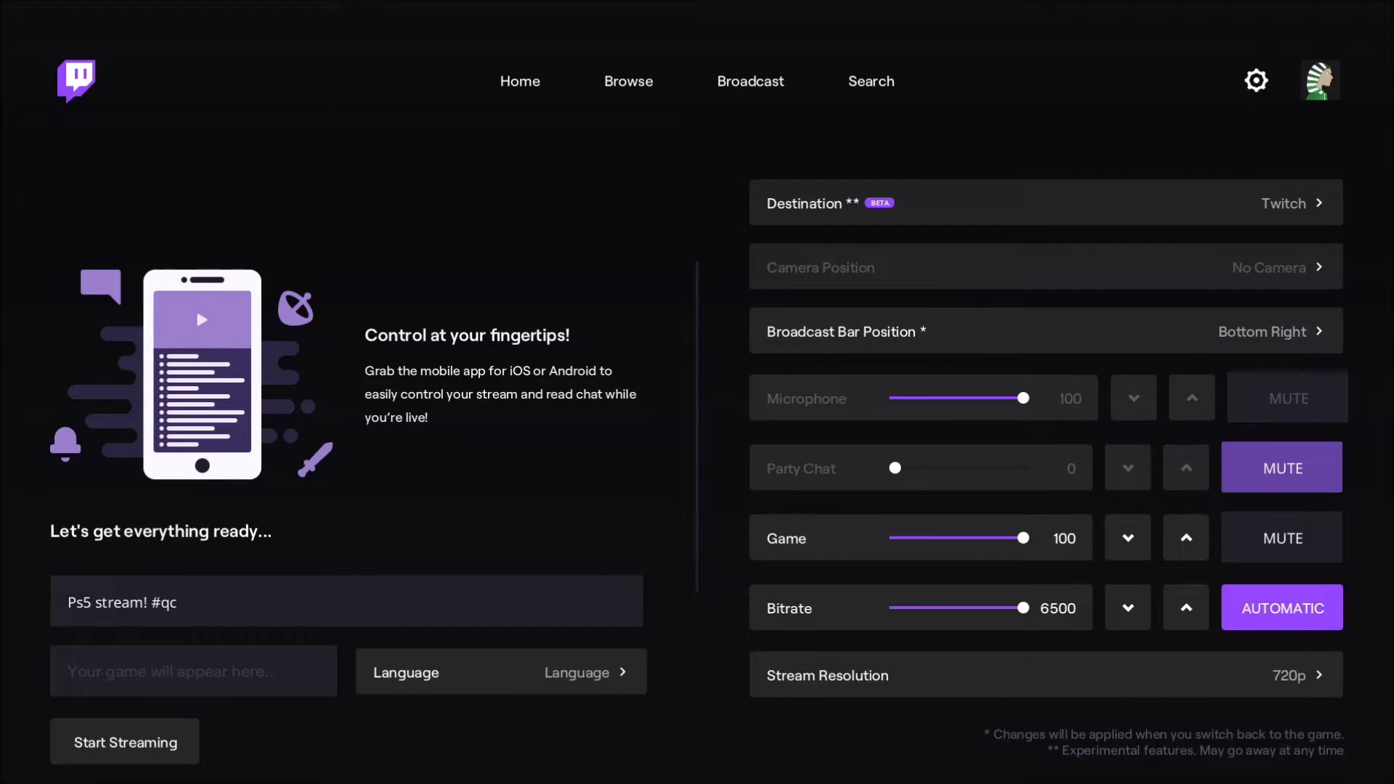
pyautogui.click(1046, 675)
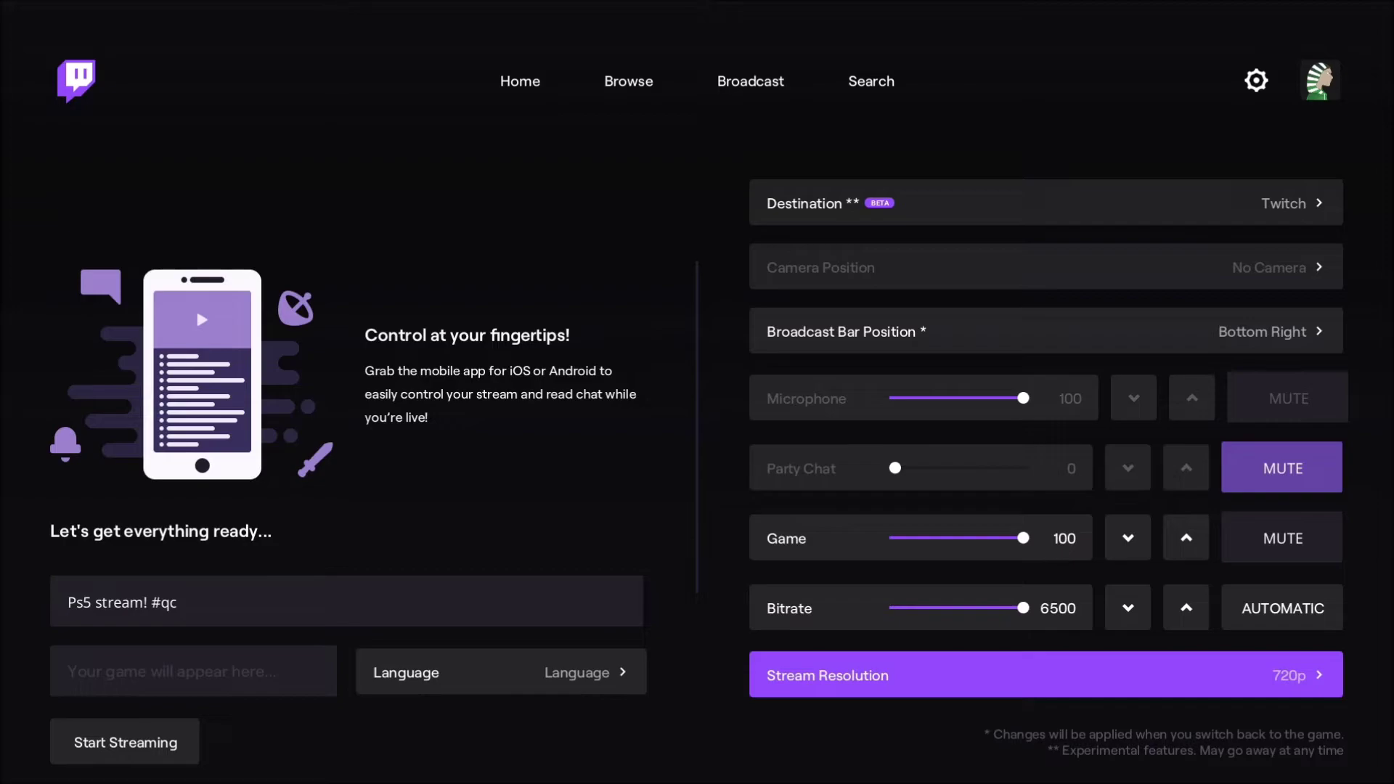
pyautogui.click(1282, 608)
pyautogui.click(1045, 675)
pyautogui.click(1282, 608)
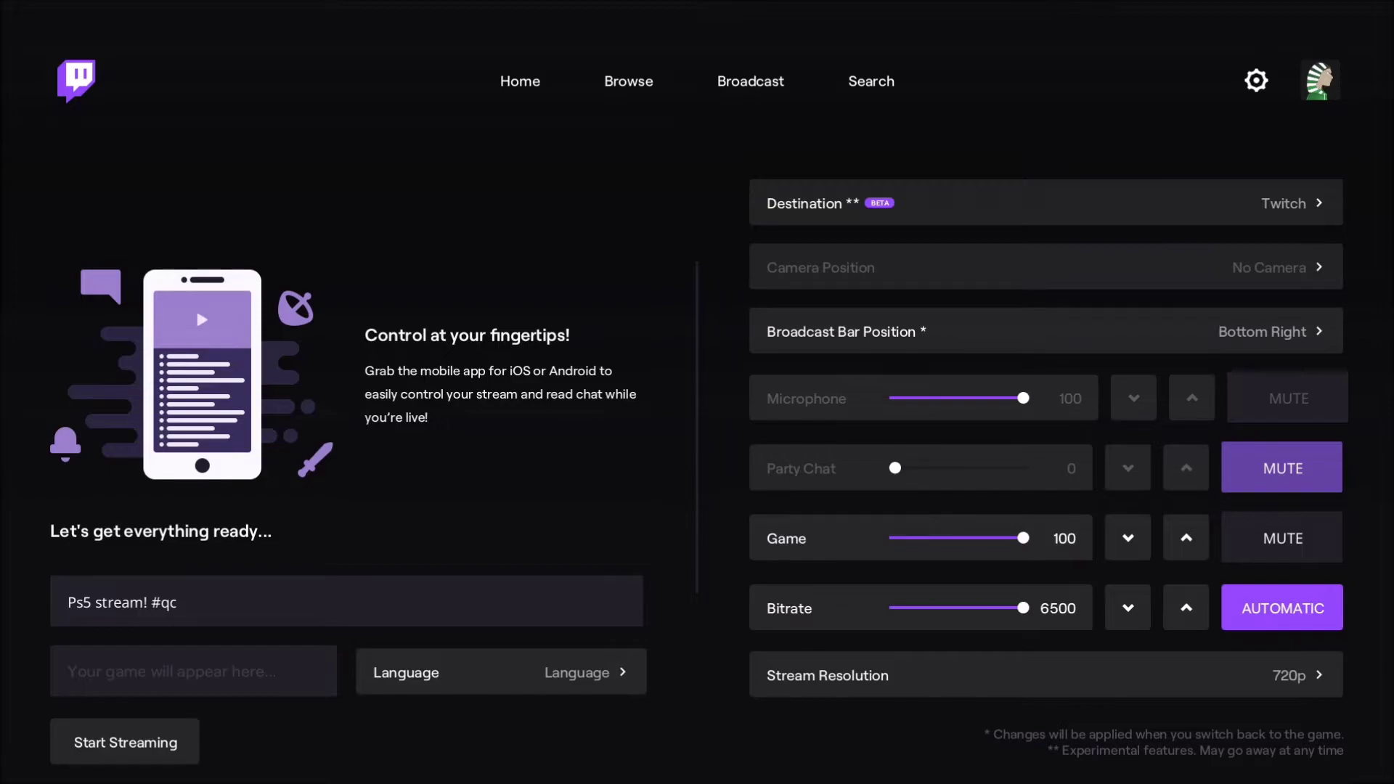
pyautogui.press('Left')
pyautogui.press('Right')
pyautogui.click(1127, 608)
# Step: Review the stream title, language and Start Streaming controls
pyautogui.click(347, 601)
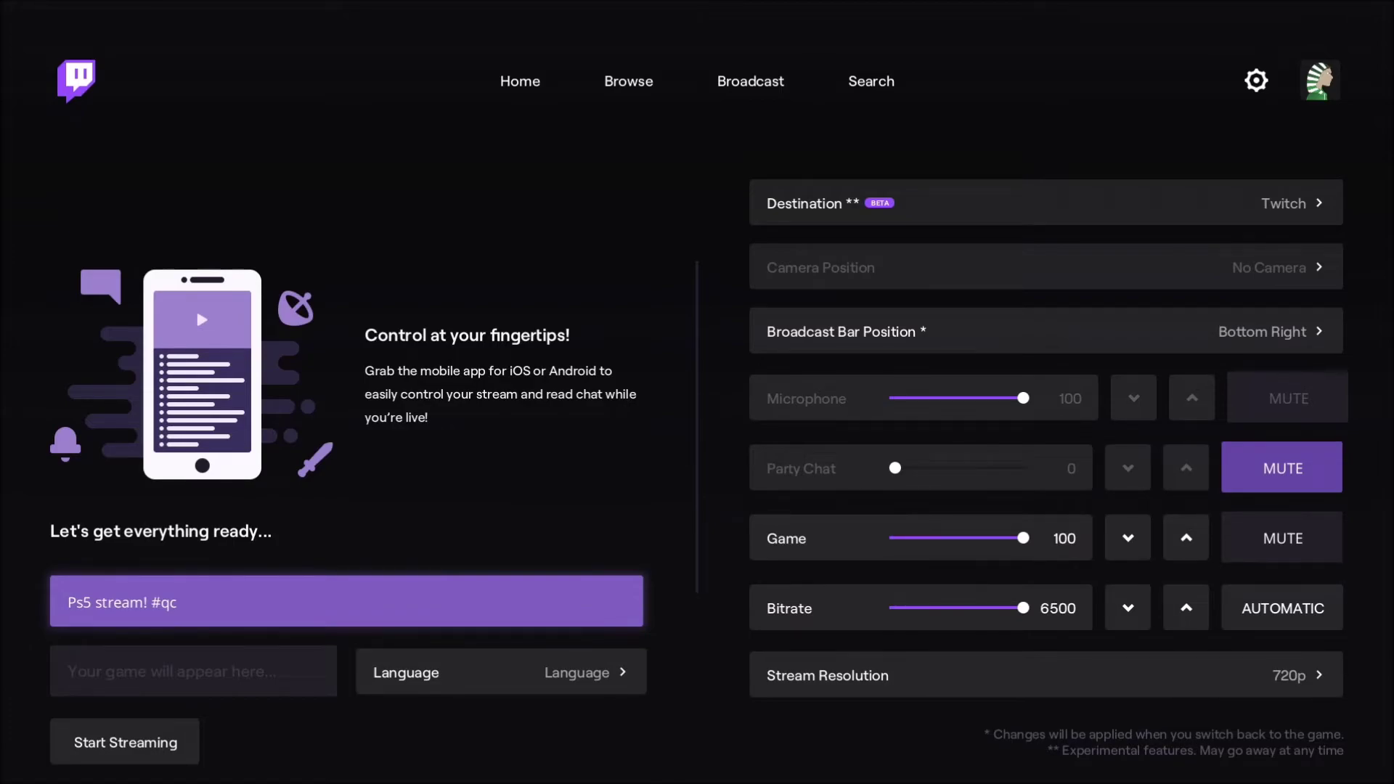
pyautogui.press('Down')
pyautogui.press('Up')
pyautogui.press('Down')
pyautogui.press('Right')
pyautogui.press('Left')
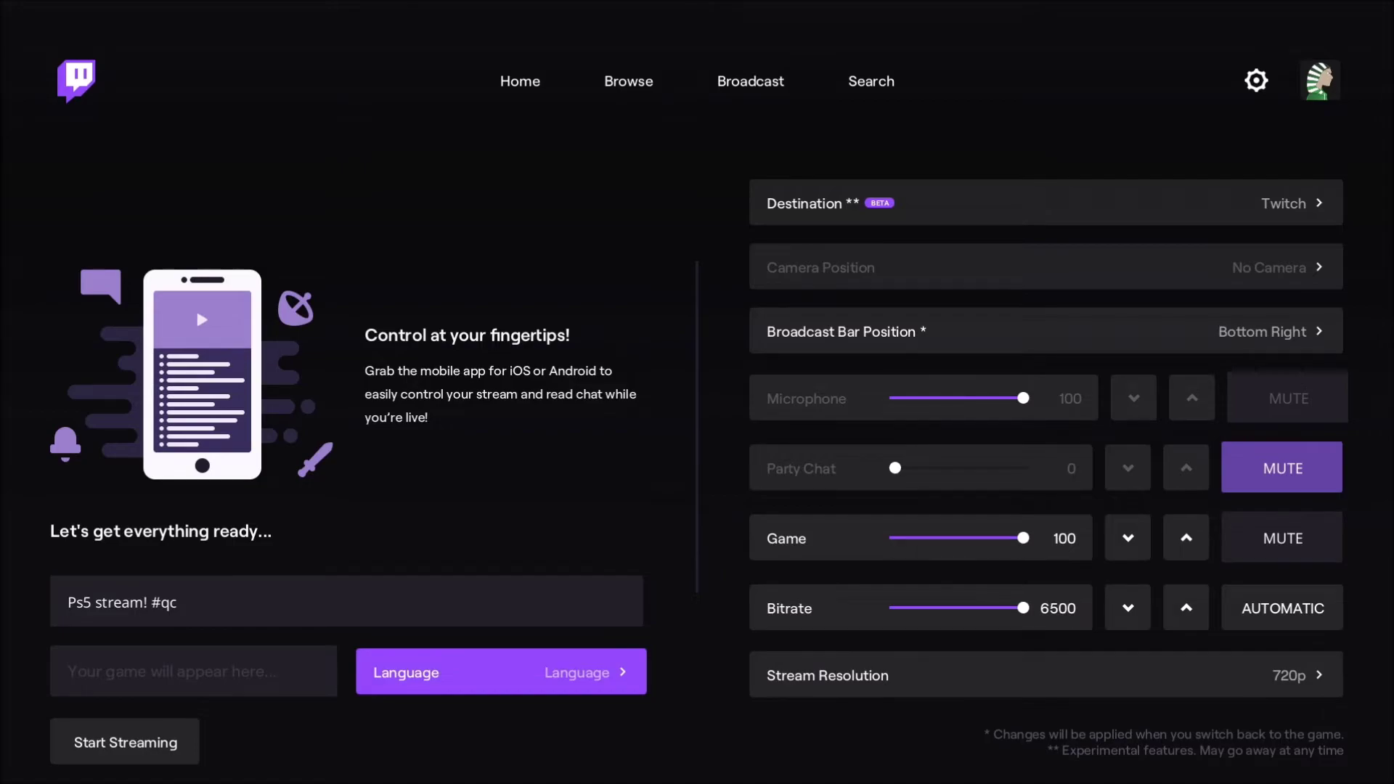
pyautogui.press('Right')
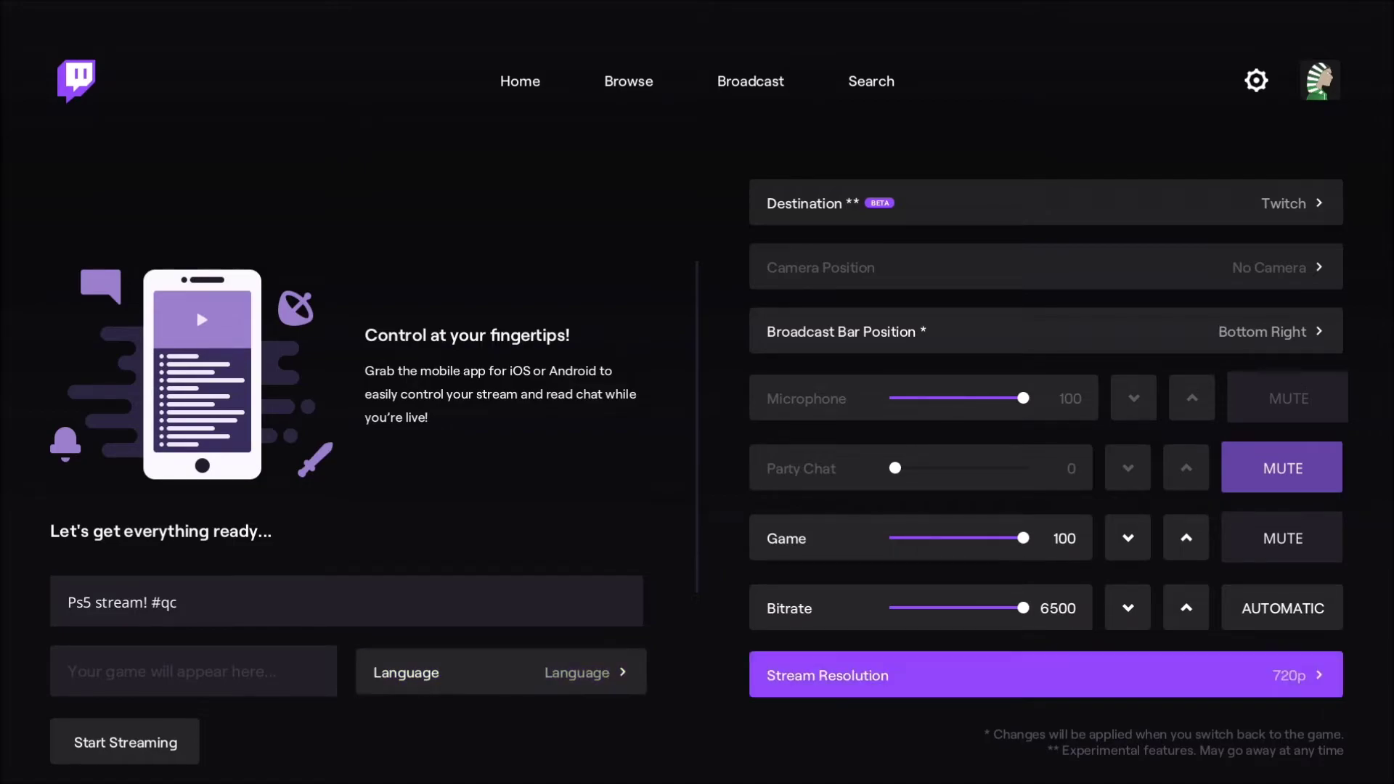
pyautogui.press('Down')
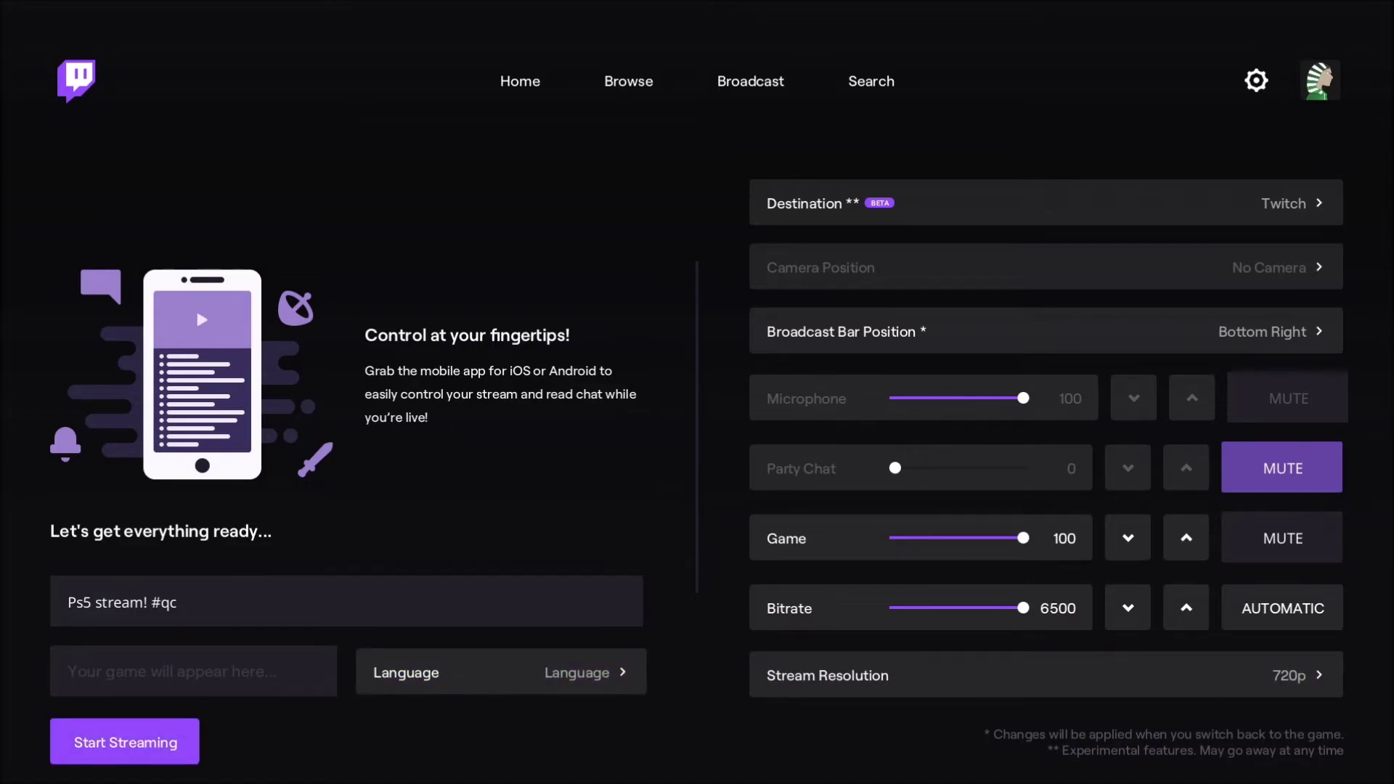
# Step: Check the Xbox guide for the running game Call of Duty: Modern Warfare and return to the broadcast setup
pyautogui.press('super')
pyautogui.press('Down')
pyautogui.press('Down')
pyautogui.press('Down')
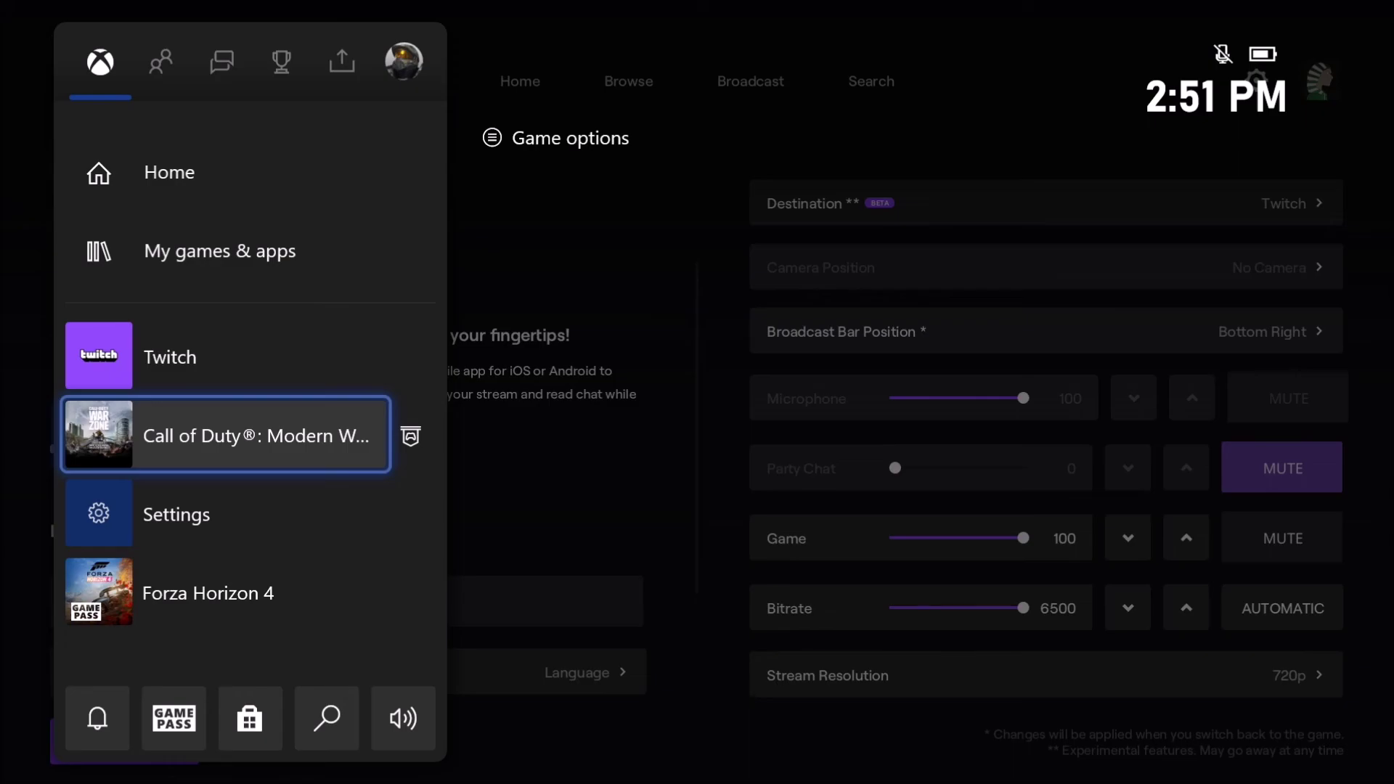
pyautogui.press('Escape')
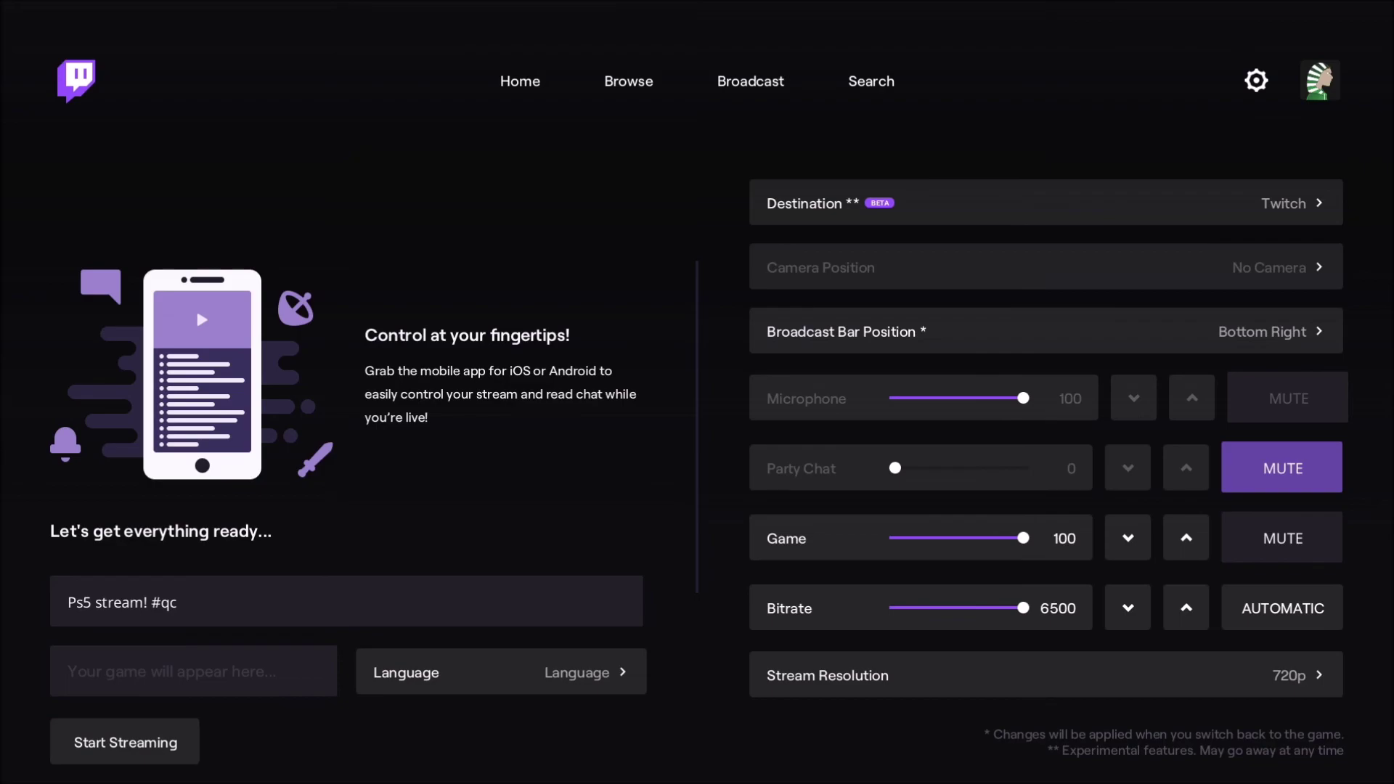